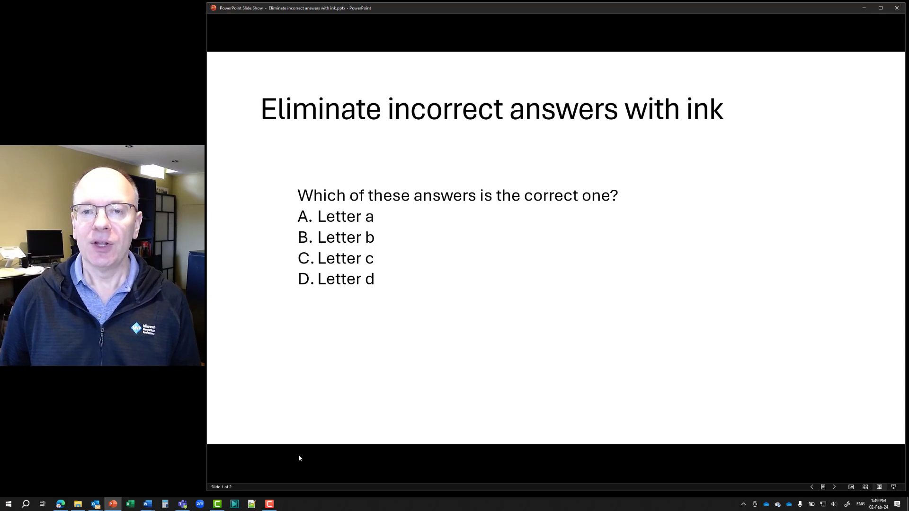
In the slide show, replay the ink over answers C, D, then A, and exit with Esc
left_click(298, 454)
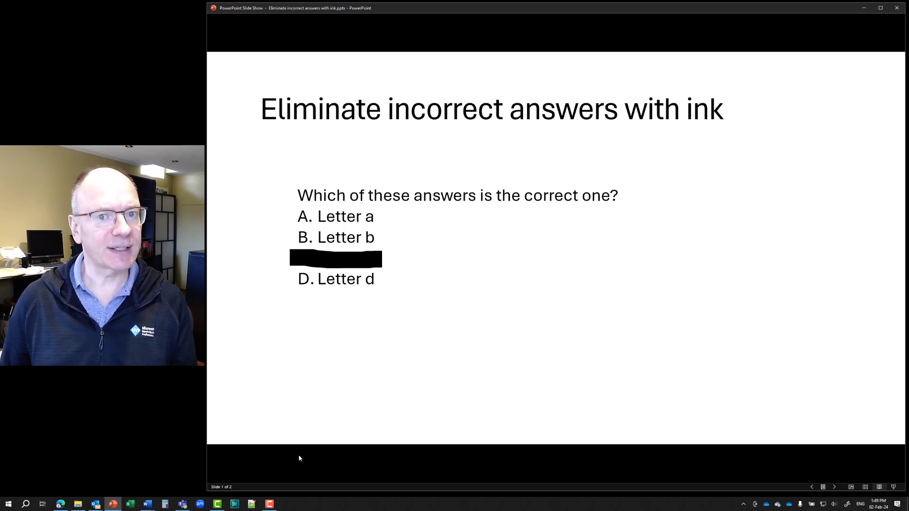
left_click(298, 458)
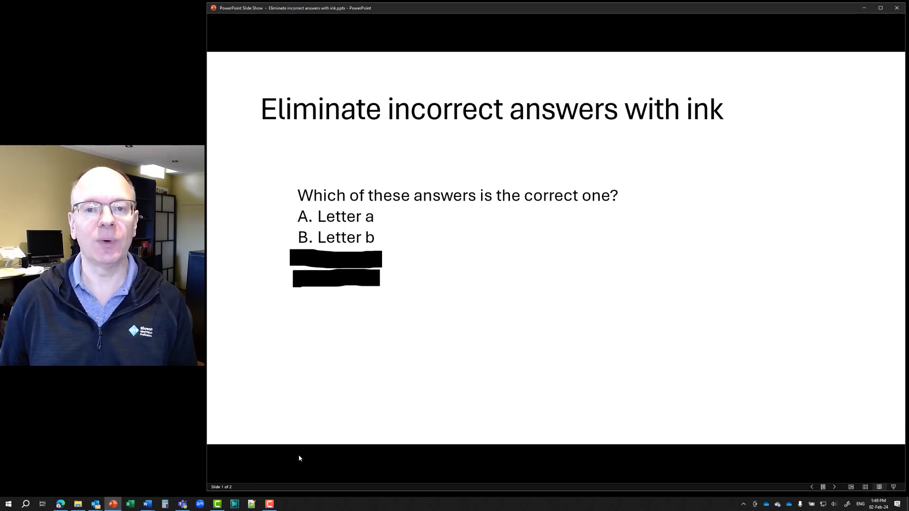
key("Right")
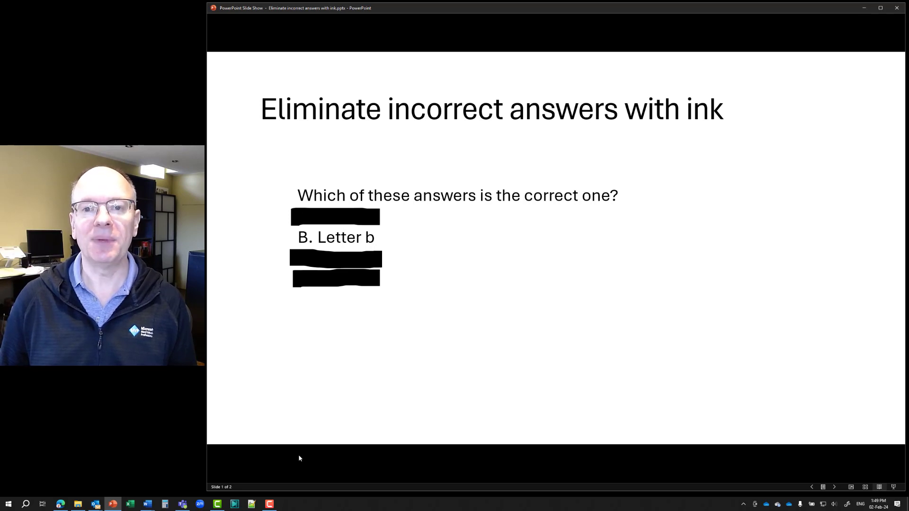
key("Escape")
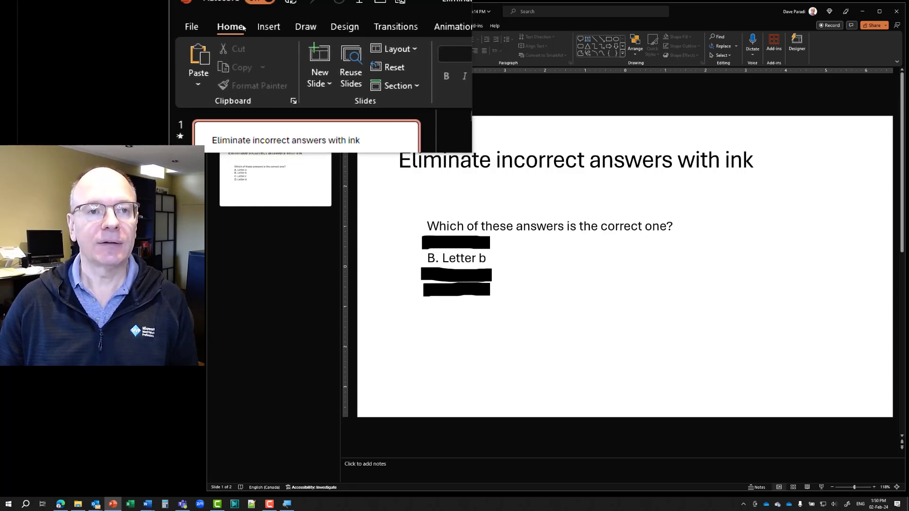
left_click(215, 25)
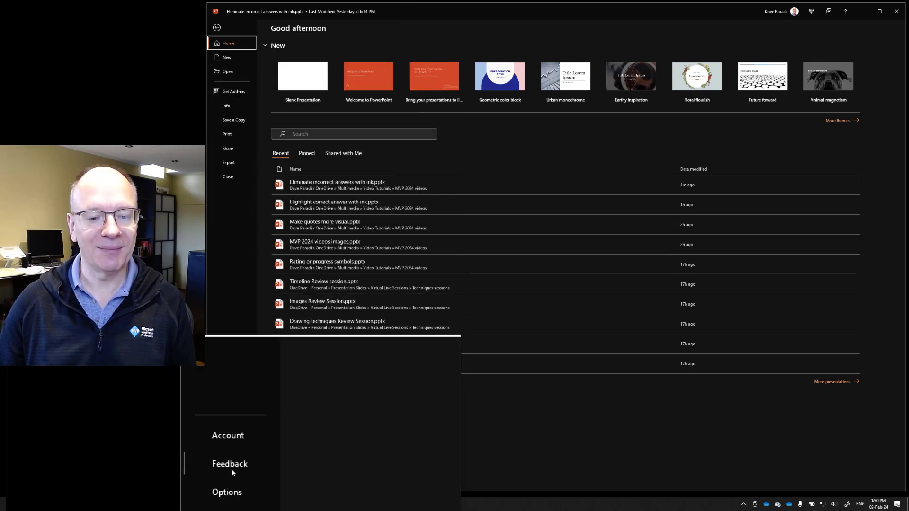
left_click(227, 493)
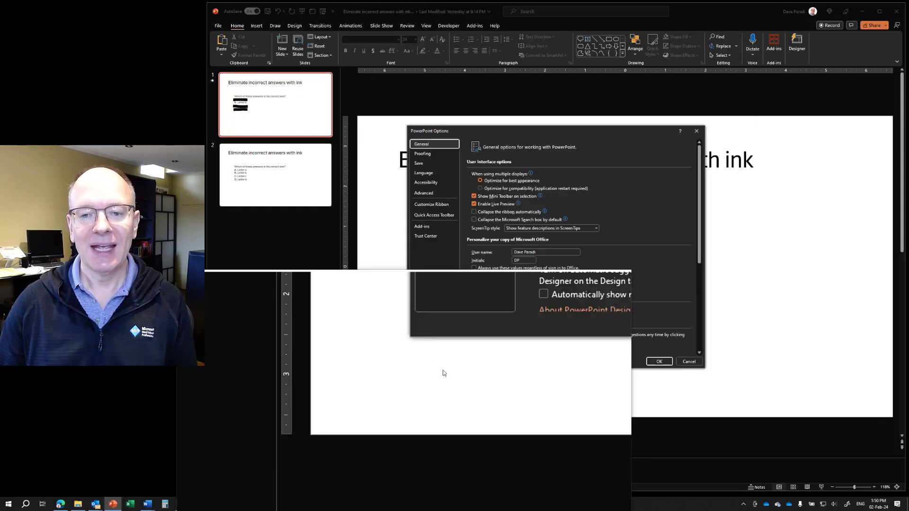
left_click(439, 207)
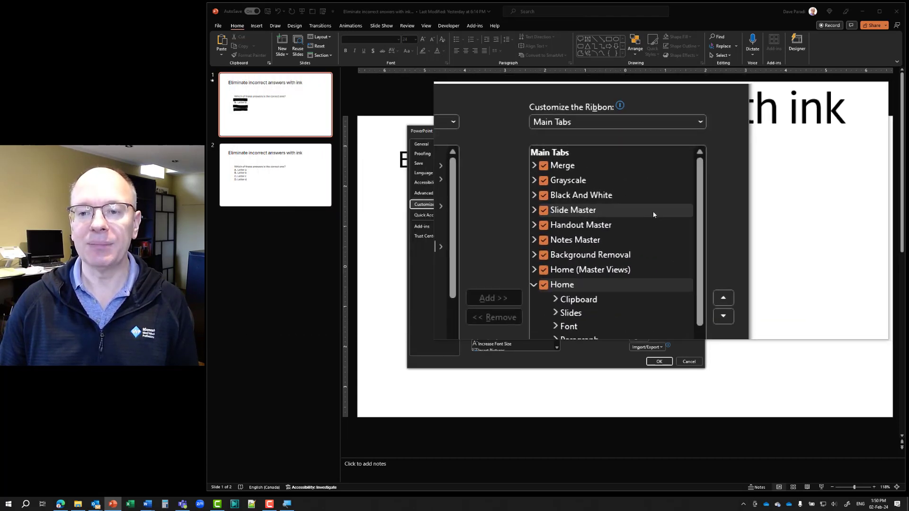
scroll(652, 214, "down", 4)
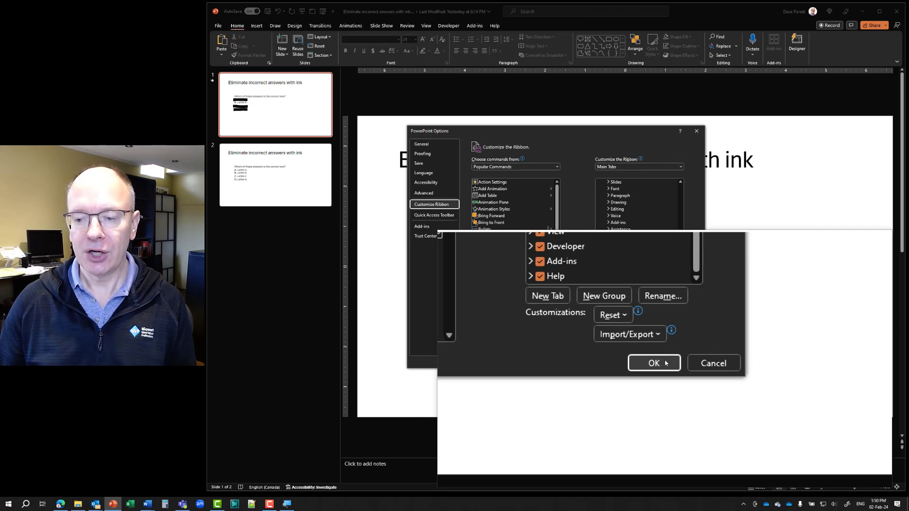
left_click(666, 363)
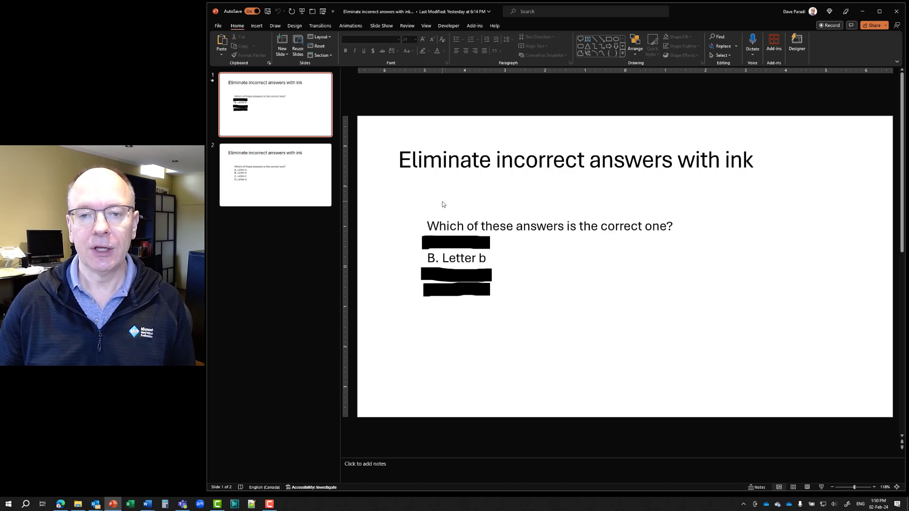
On slide 2, set the Draw tab highlighter to black ink at 8 mm thickness
left_click(310, 186)
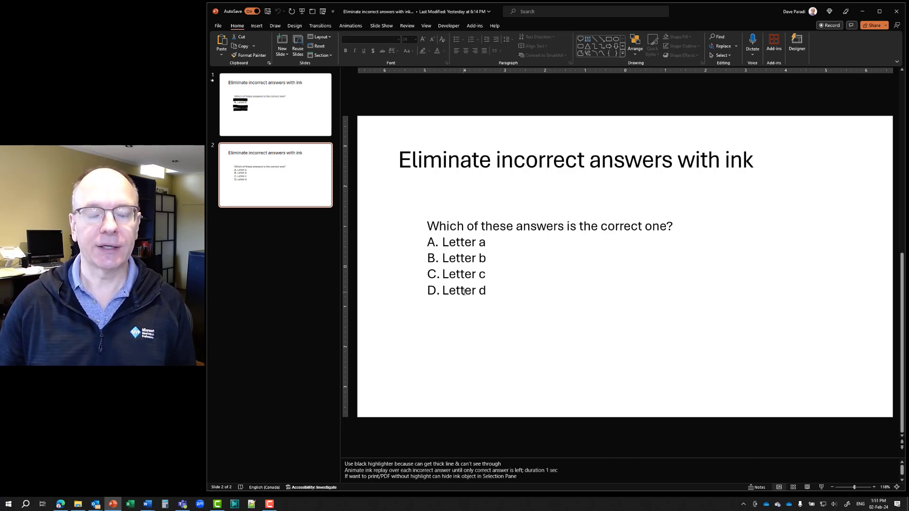
left_click(276, 26)
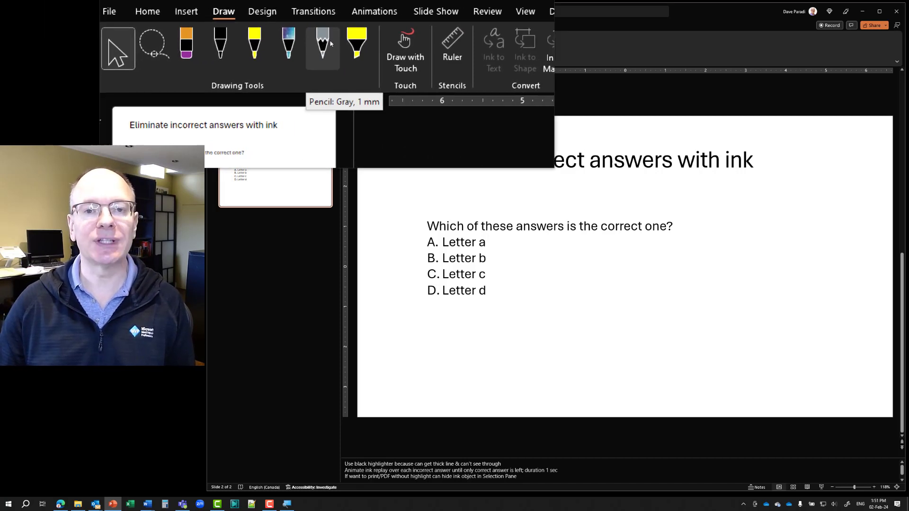
left_click(342, 46)
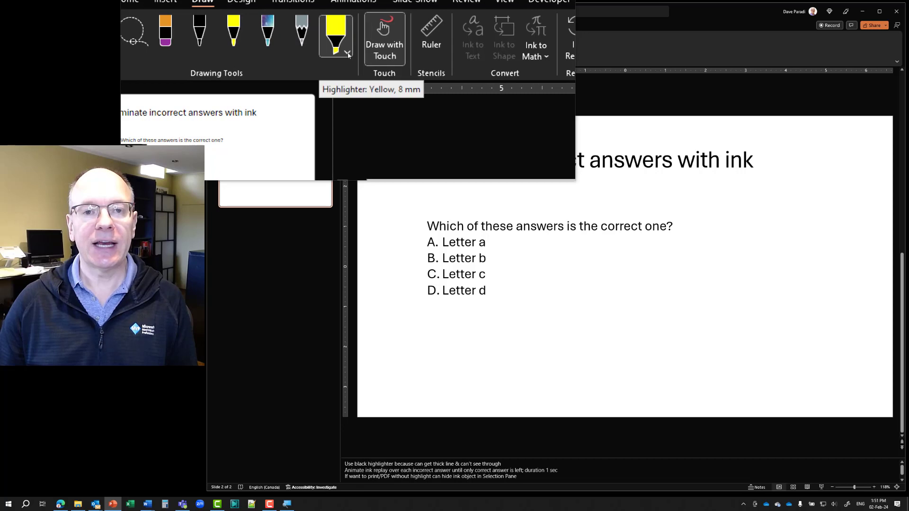
left_click(348, 53)
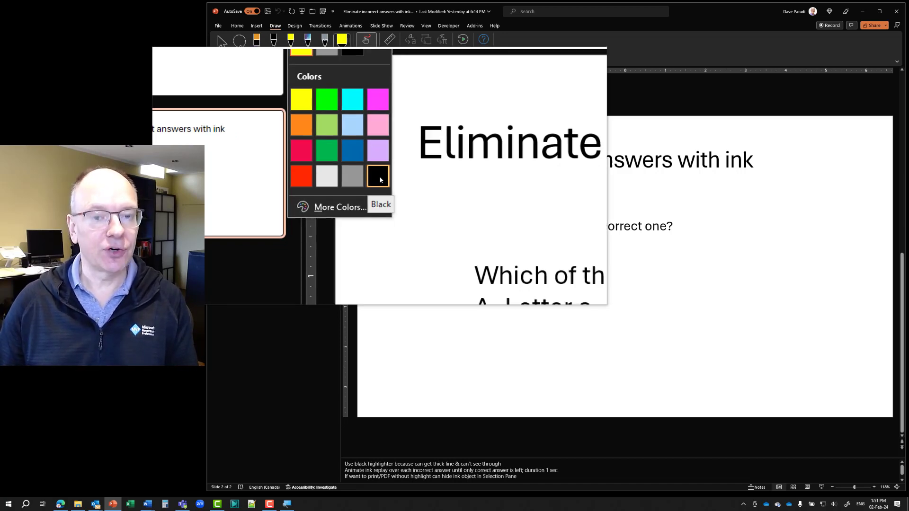
left_click(379, 178)
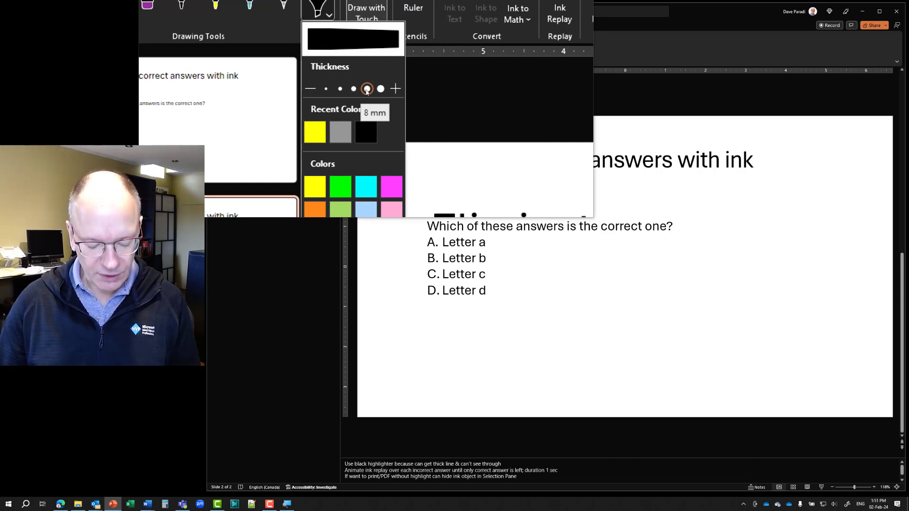
Draw black highlighter strokes straight across answers A, C and D on slide 2
key("super+Escape")
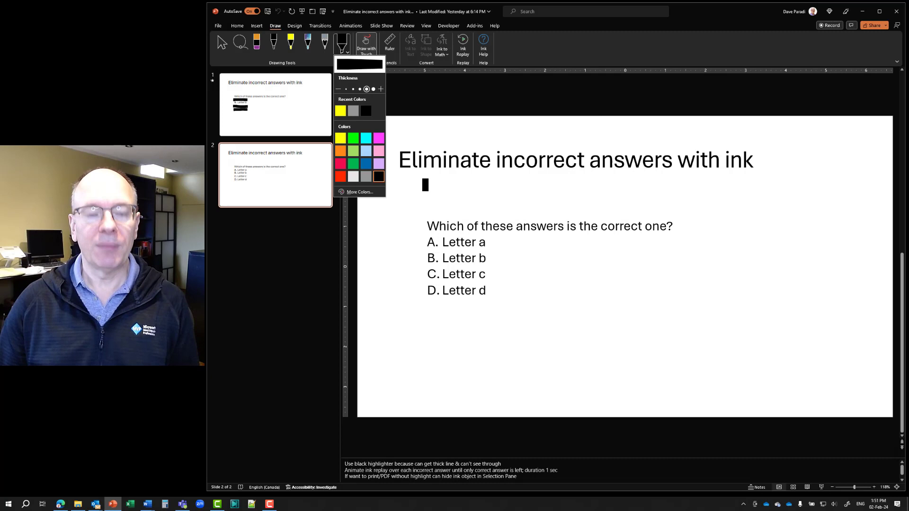
left_click(349, 53)
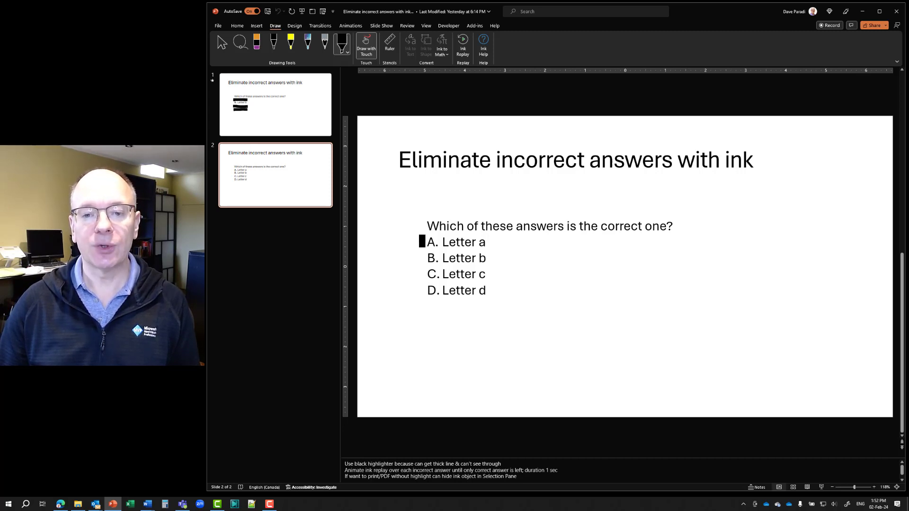
left_click_drag(421, 241, 492, 243)
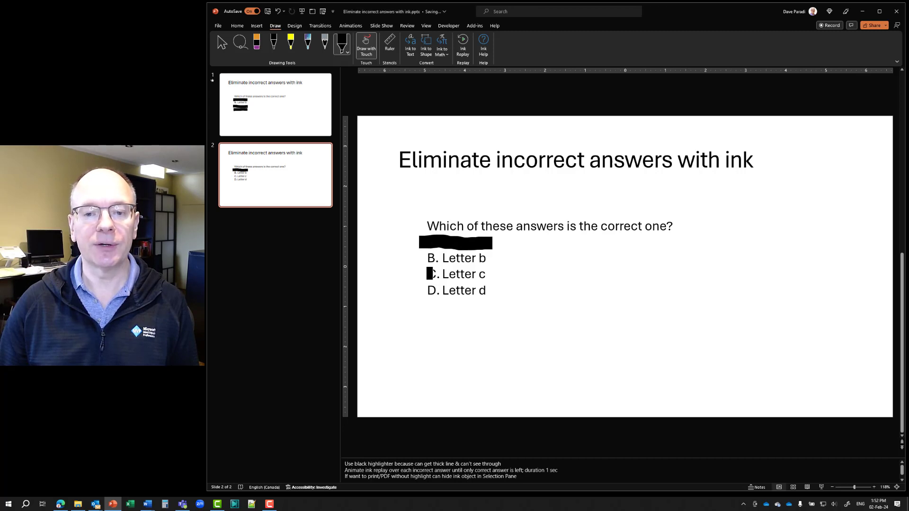
left_click_drag(422, 273, 492, 274)
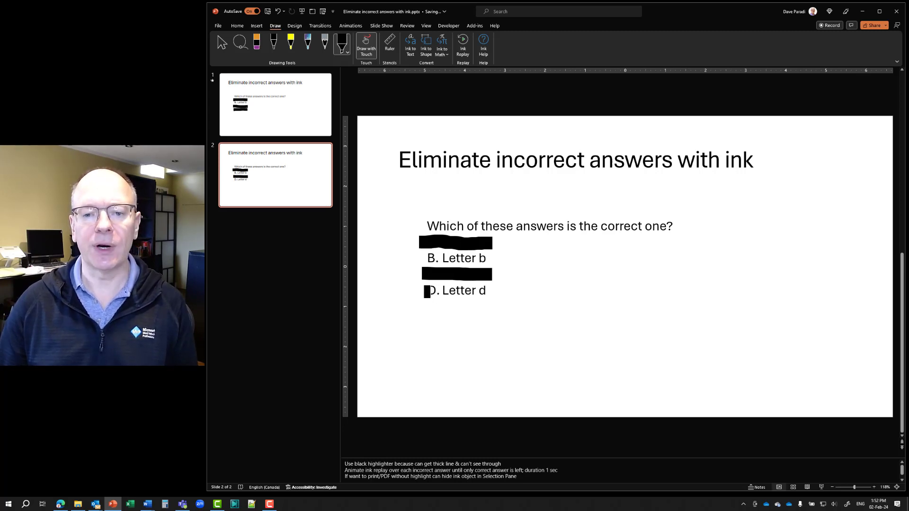
left_click_drag(423, 291, 496, 290)
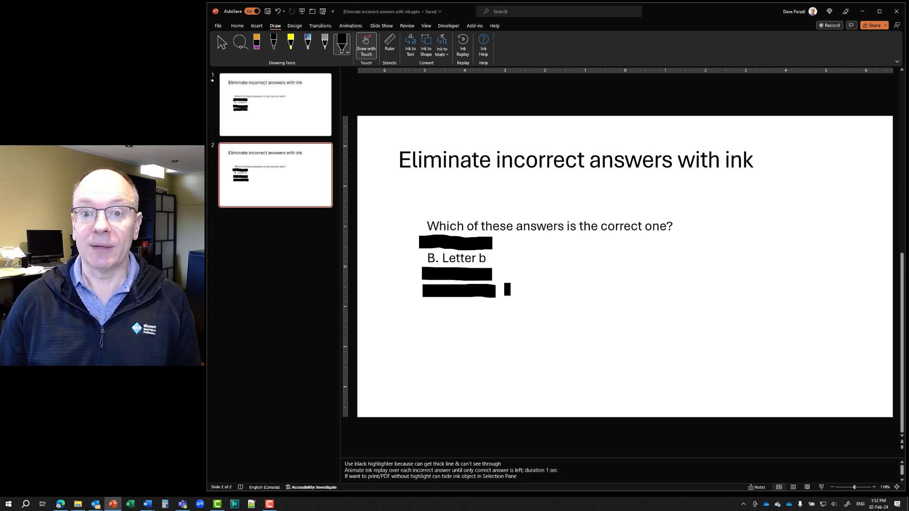
Select the highlighter stroke over answer D and bring up its animation effects
left_click(221, 44)
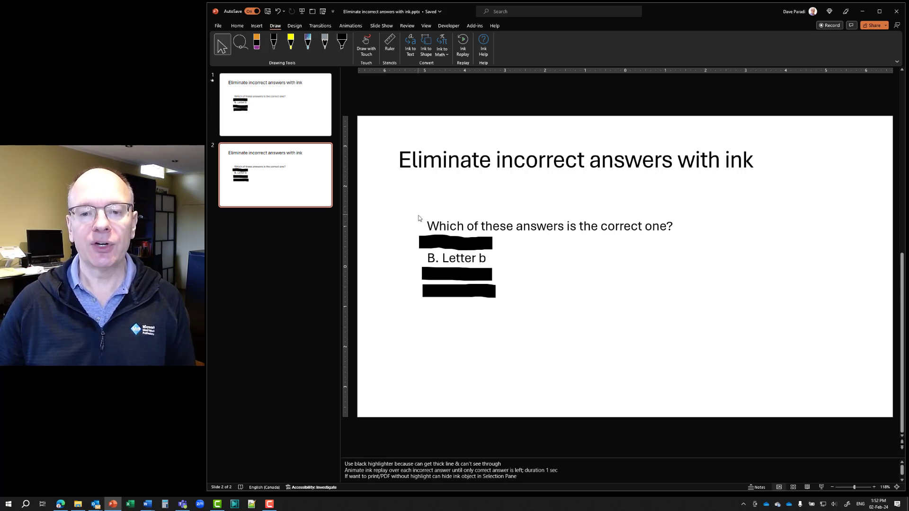
left_click(446, 292)
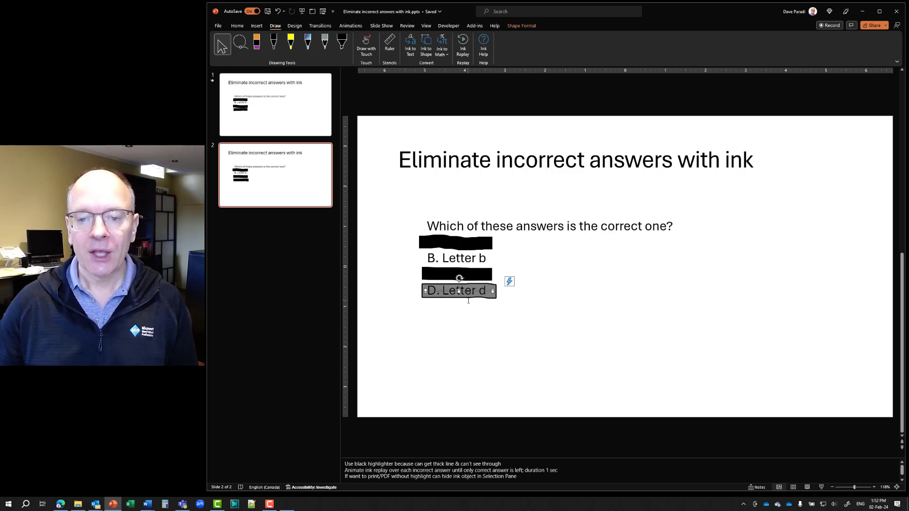
key("super+plus")
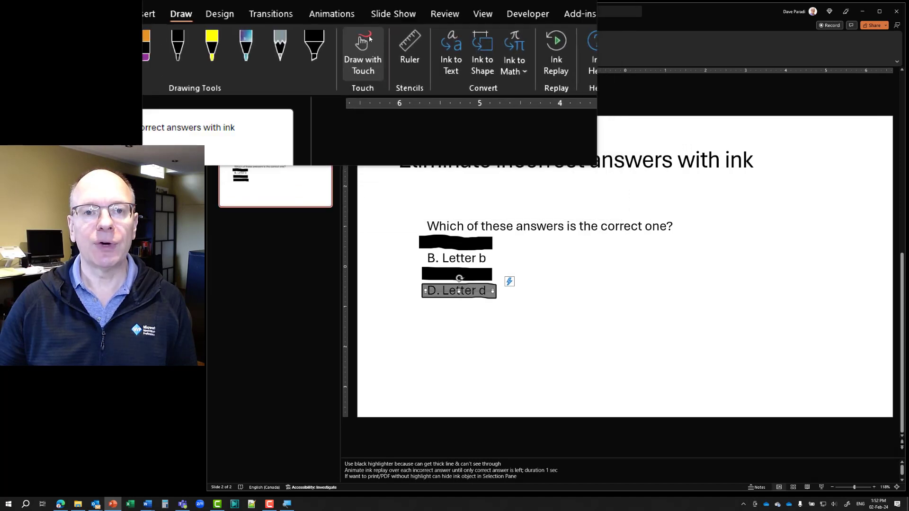
left_click(352, 27)
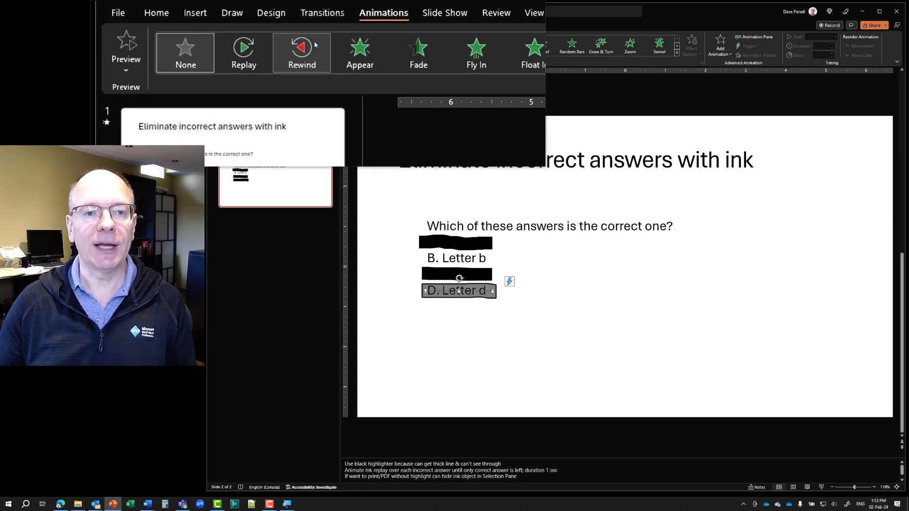
Apply a Replay animation with a 01.00-second duration to the ink over answer D
left_click(281, 45)
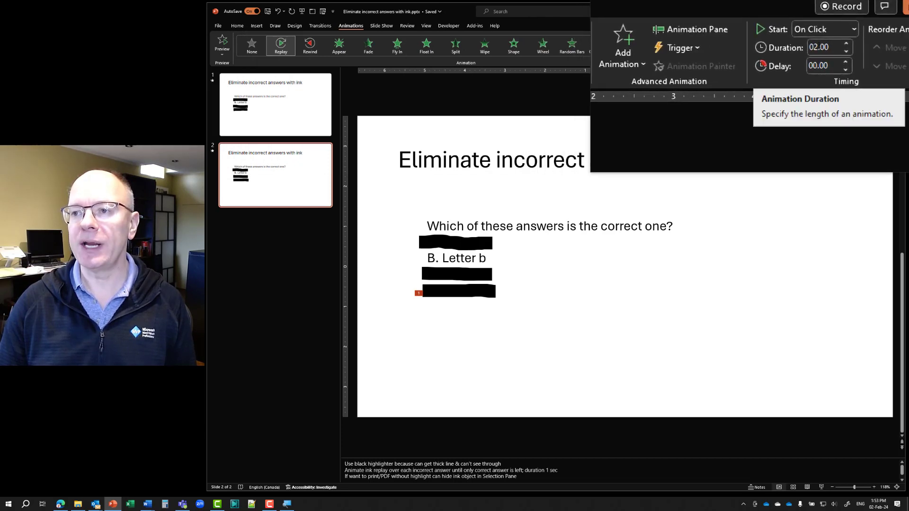
left_click(818, 47)
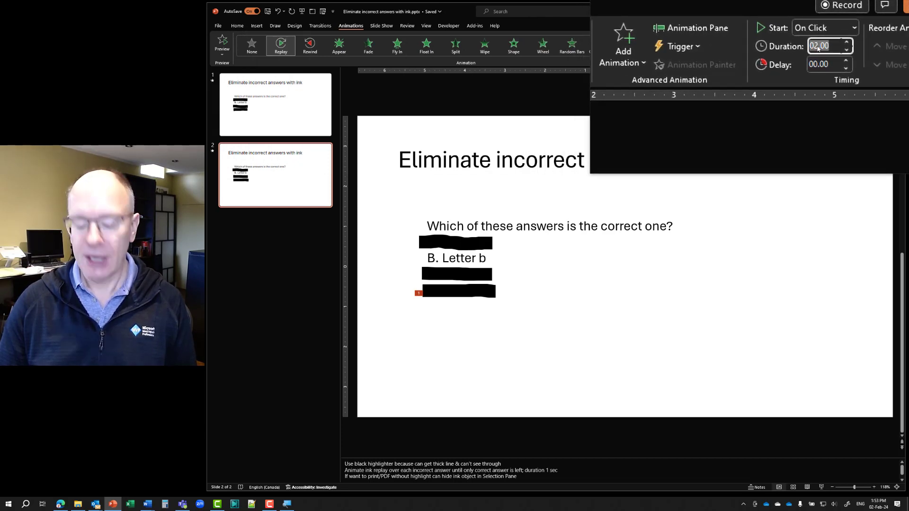
type("1")
key("Tab")
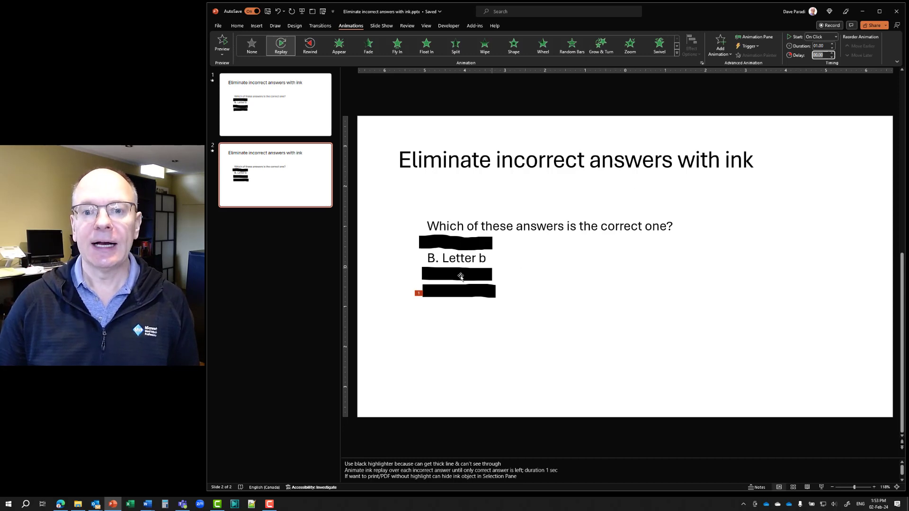
Give the ink stroke over answer C a Replay animation with a shortened duration
left_click(439, 274)
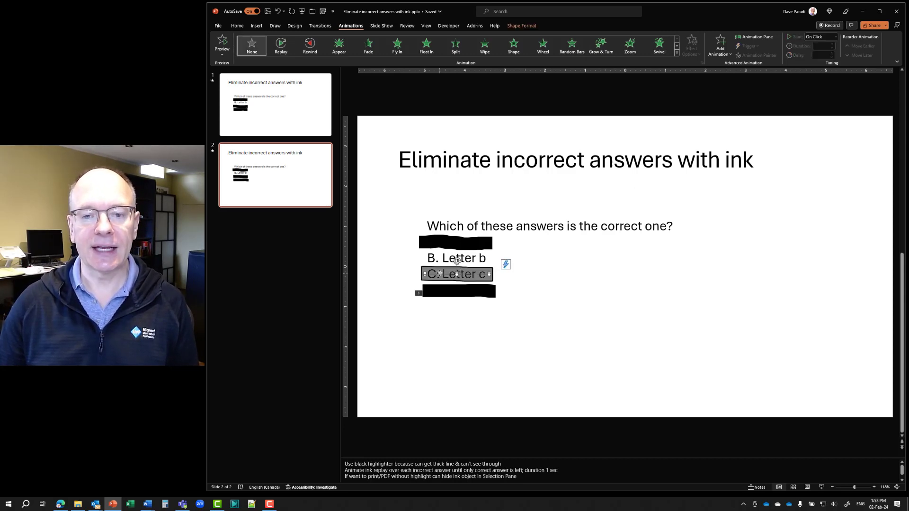
left_click(281, 47)
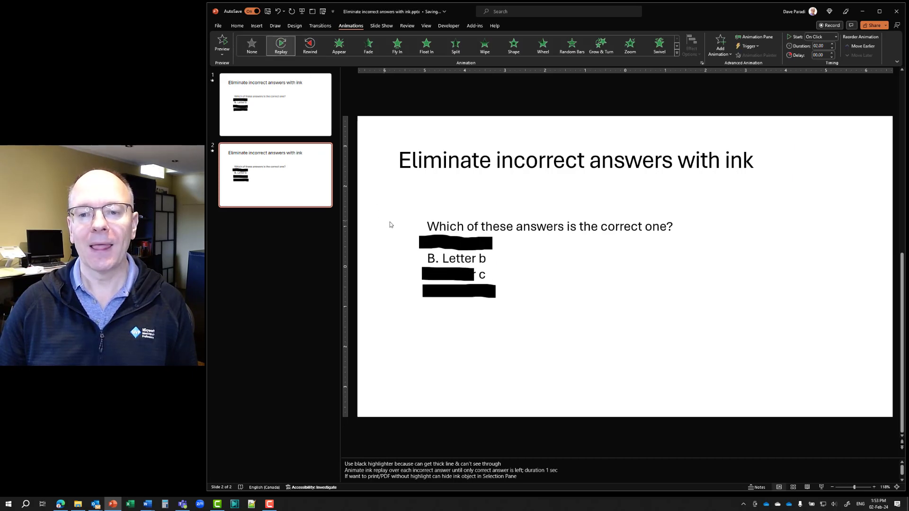
left_click(832, 48)
left_click(833, 49)
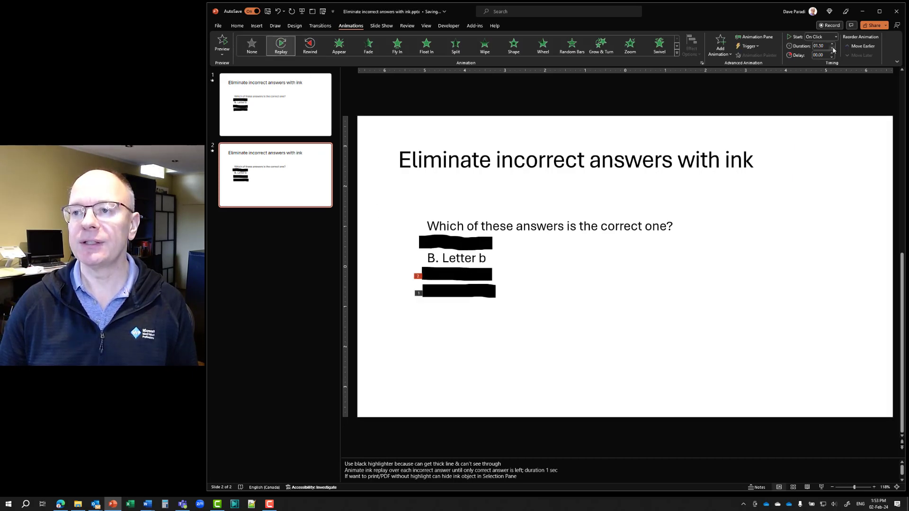
Give the ink over answer A a shortened Replay animation and preview in Reading View
left_click(443, 242)
left_click(281, 45)
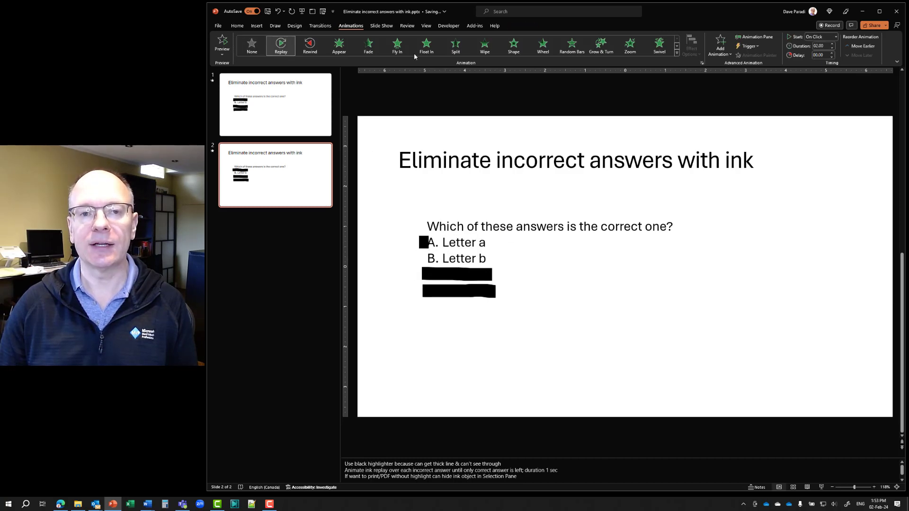
left_click(833, 48)
left_click(833, 49)
left_click(833, 49)
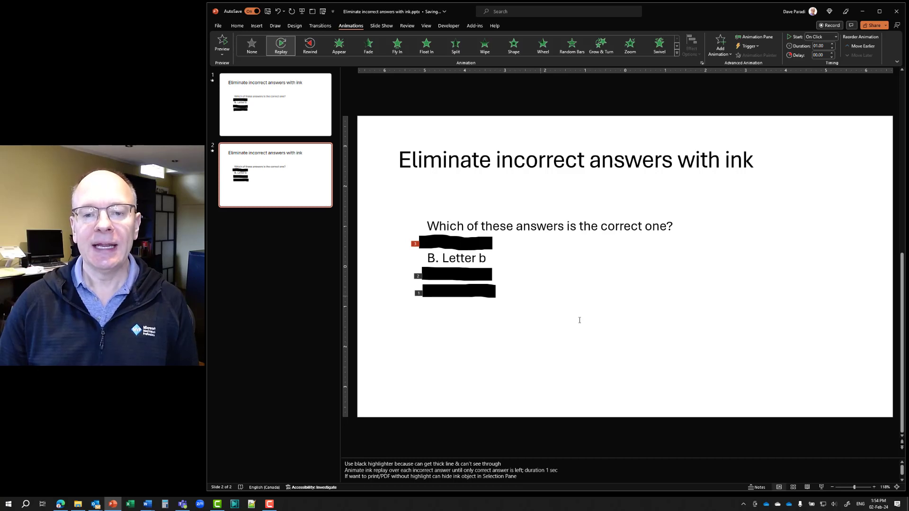
left_click(807, 487)
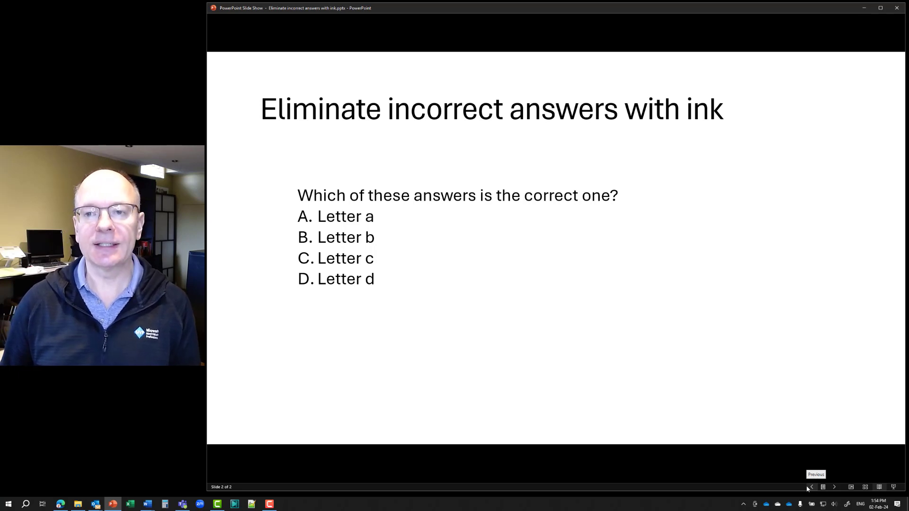
Advance through the D, C and A ink reveals in Reading View, then return to Normal view
key("space")
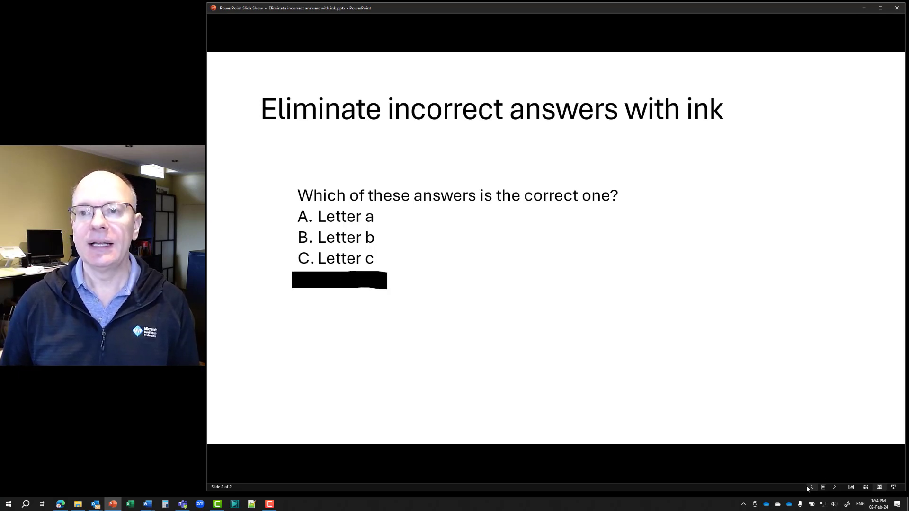
key("space")
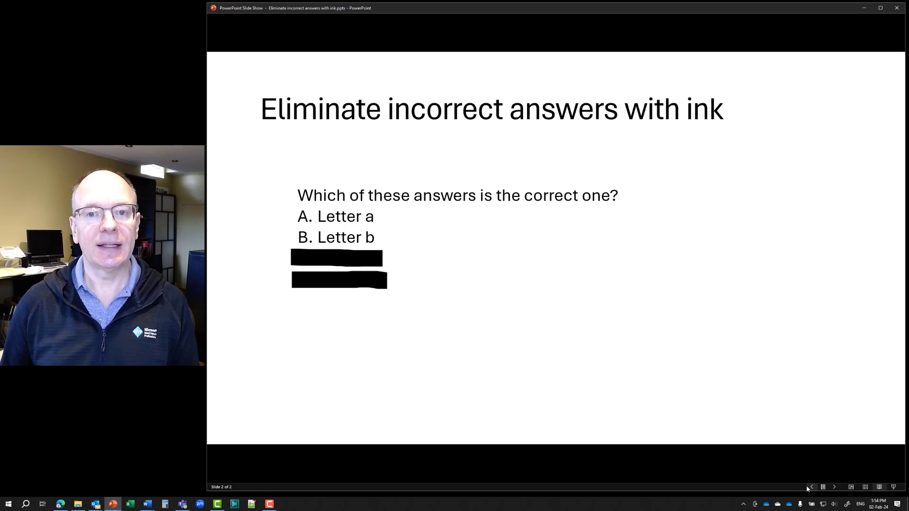
key("space")
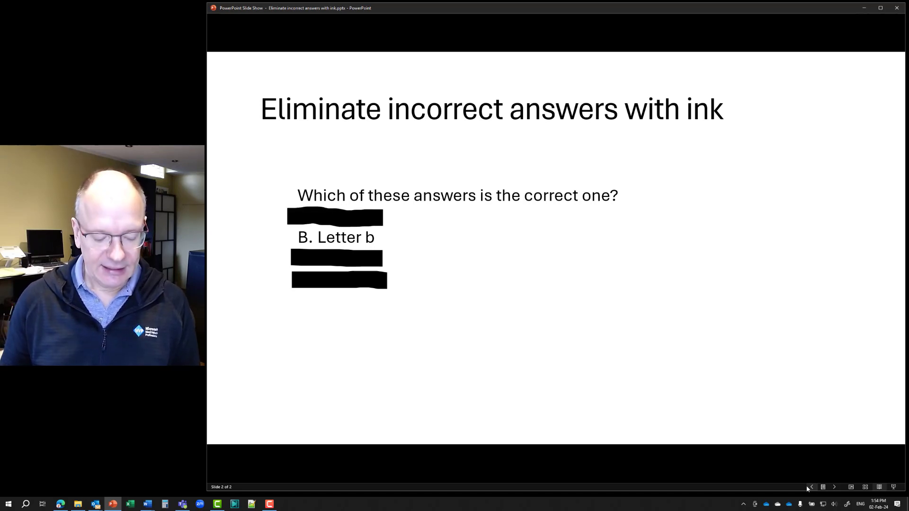
key("Escape")
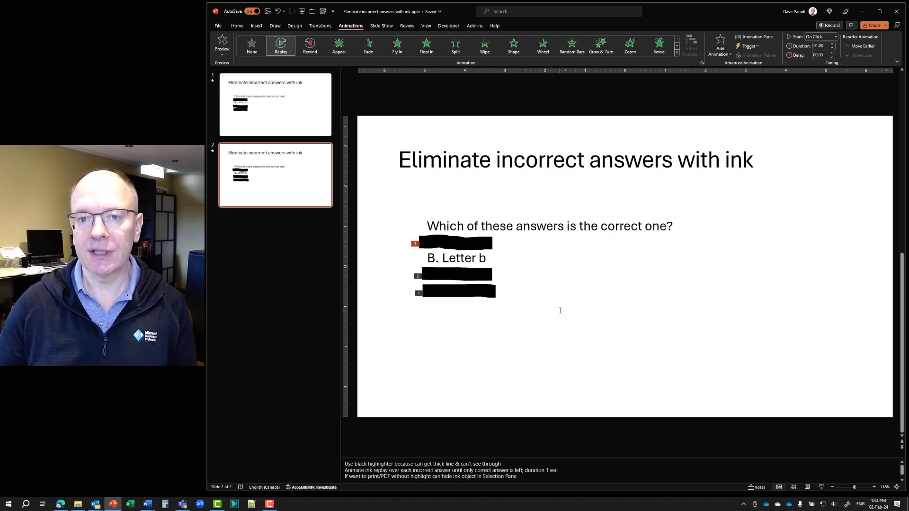
Open the Selection Pane from Home > Arrange, listing Ink 4, Ink 2, Ink 1, Title 8 and TextBox 3
left_click(238, 26)
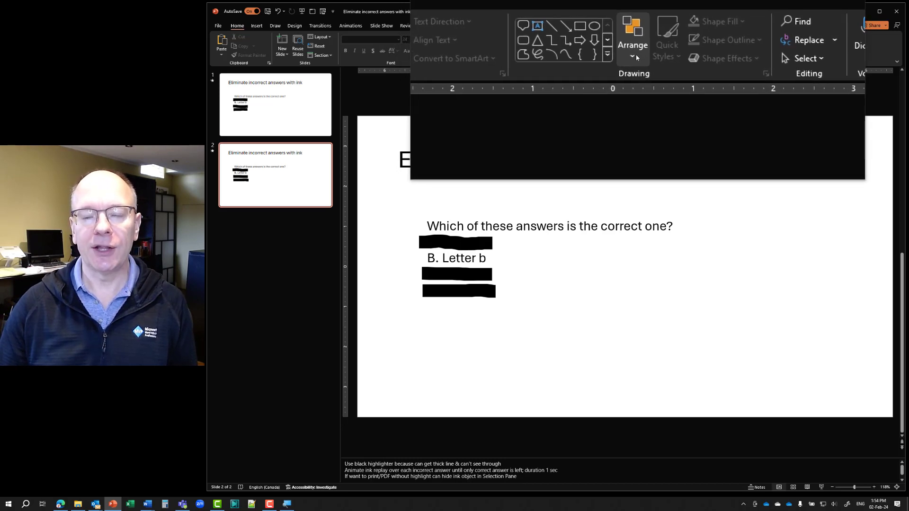
left_click(637, 55)
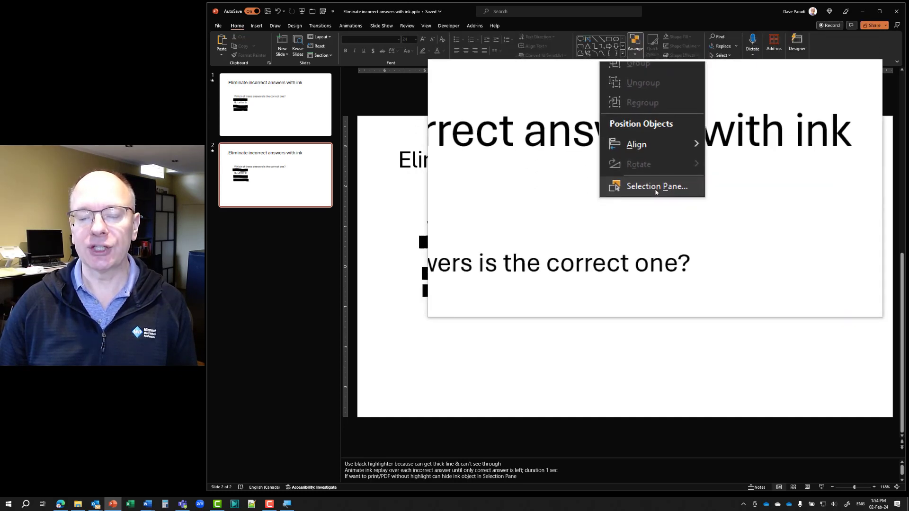
left_click(657, 190)
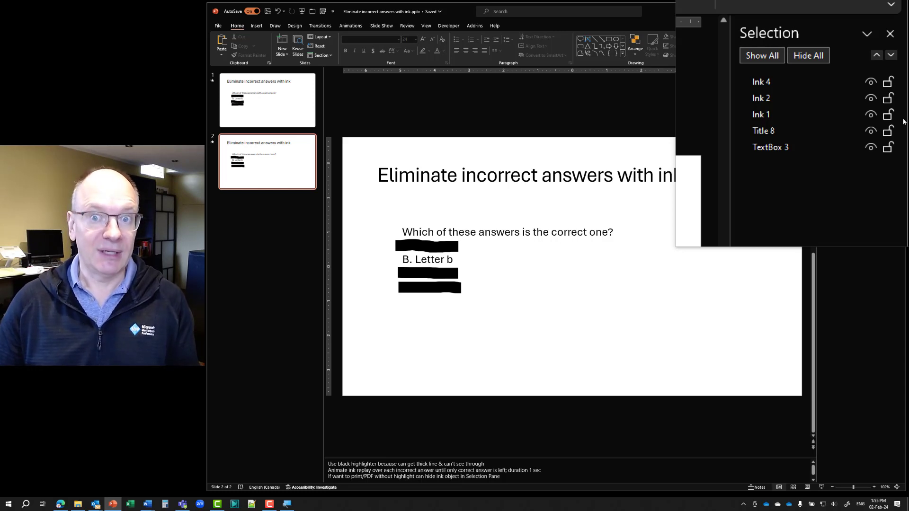
Hide Ink 4, Ink 2 and Ink 1 with their eye icons in the Selection pane
left_click(887, 101)
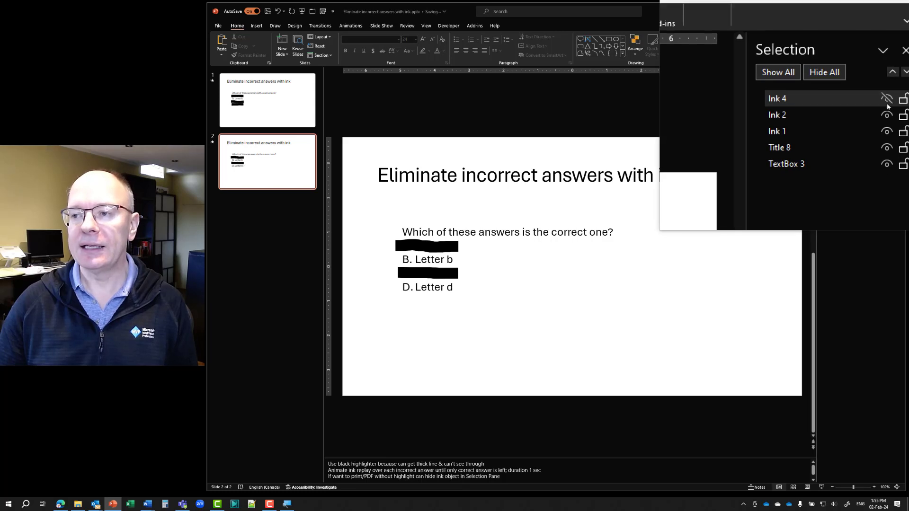
left_click(887, 108)
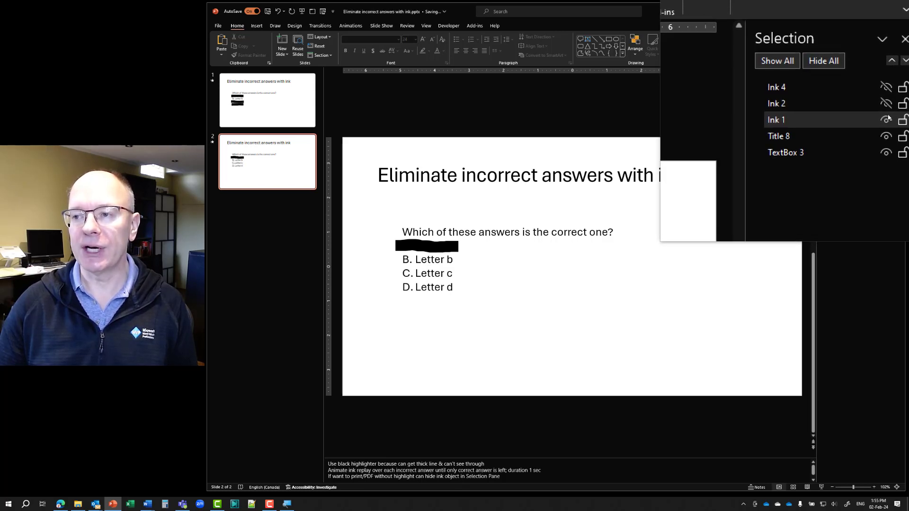
left_click(887, 118)
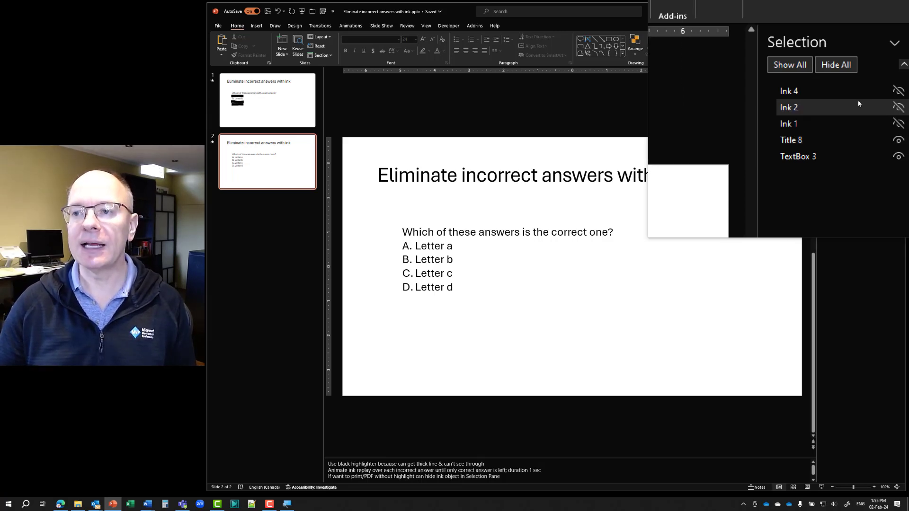
Restore all ink strokes with Show All and close the Selection pane
left_click(837, 89)
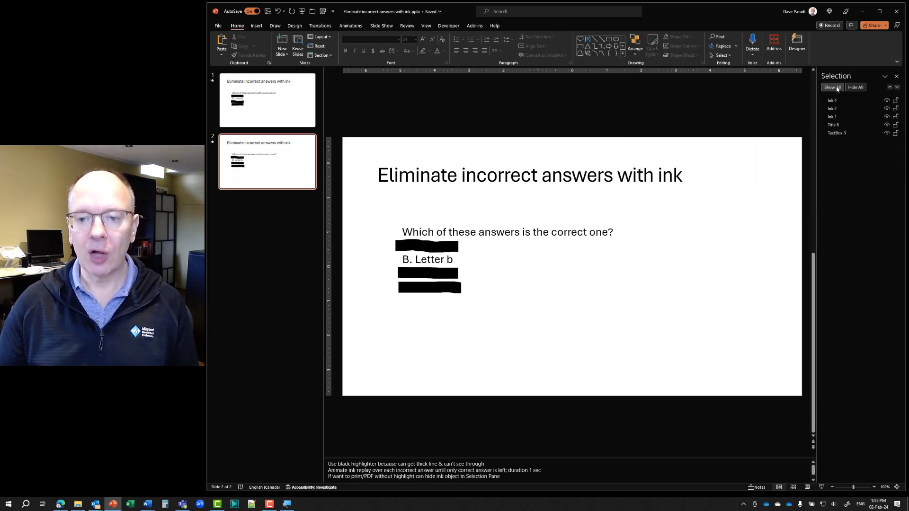
left_click(896, 77)
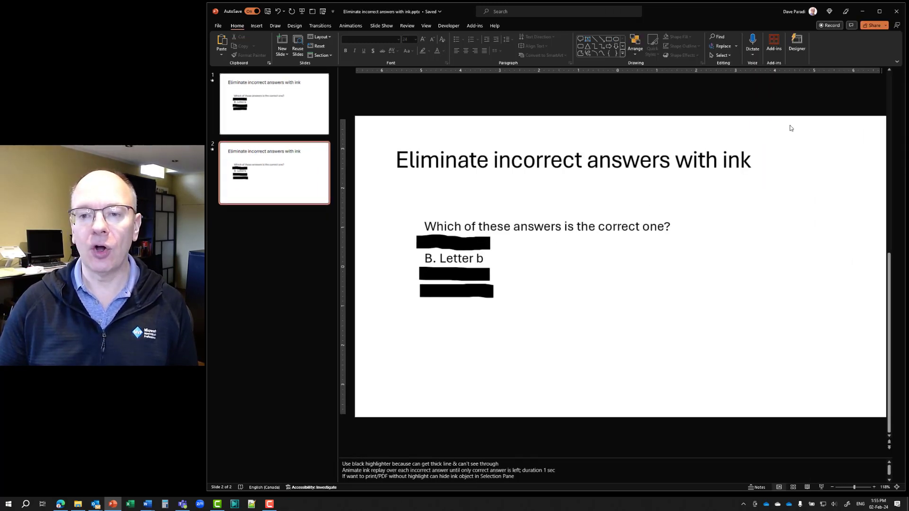